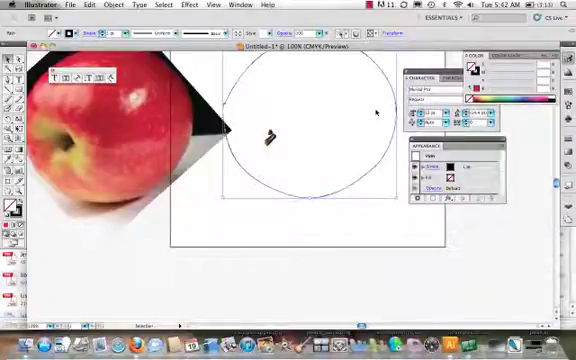
Group the small dark object inside the circle via Object > Group and deselect
left_click(268, 138)
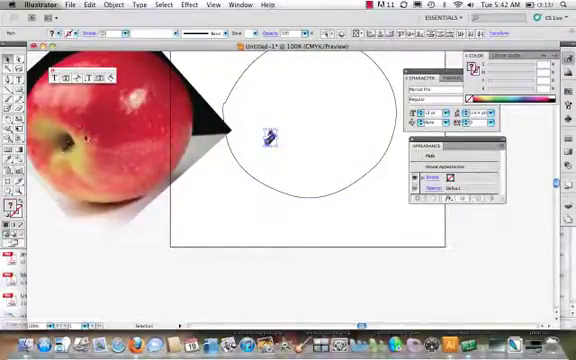
left_click(113, 5)
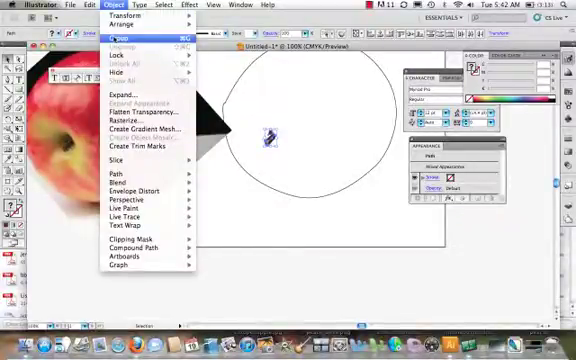
left_click(118, 38)
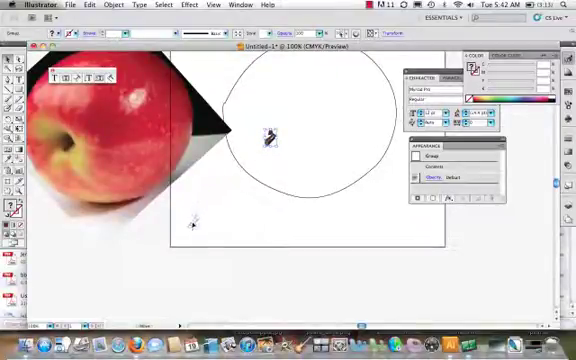
left_click(325, 88)
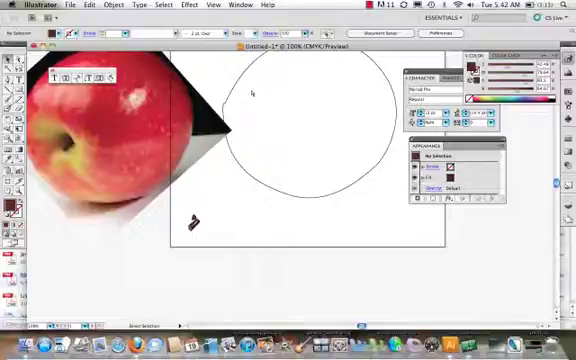
Zoom out, select the circle outline and give it a solid red fill
key("super+minus")
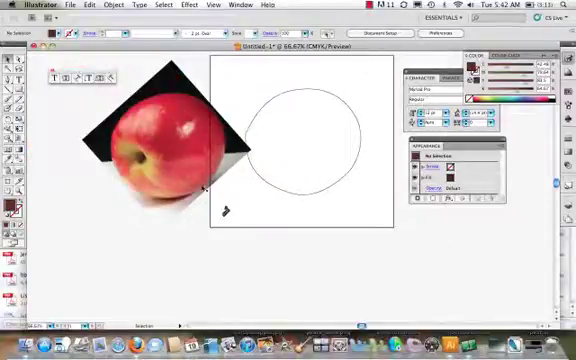
left_click(267, 103)
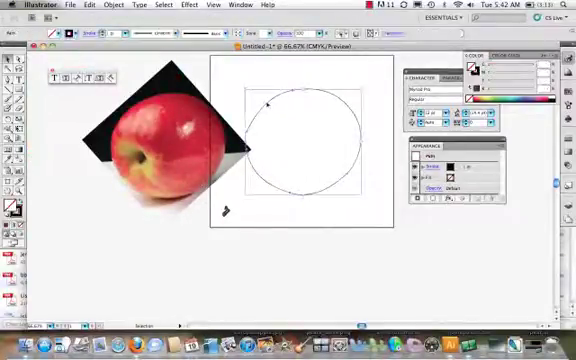
key("a")
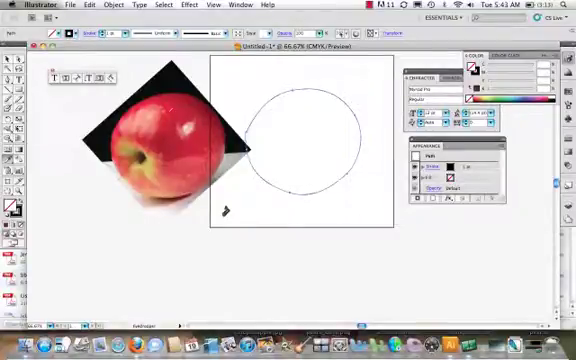
key("i")
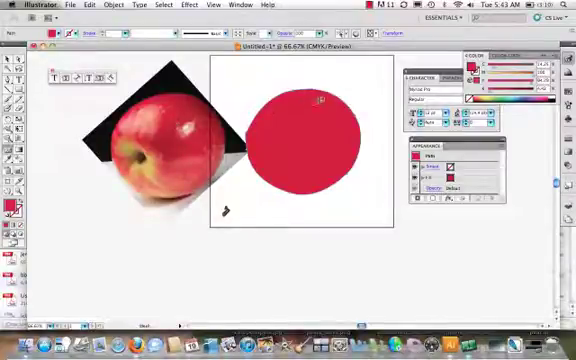
Add several Mesh tool lines across the red circle to build a dense gradient mesh grid
left_click(306, 110)
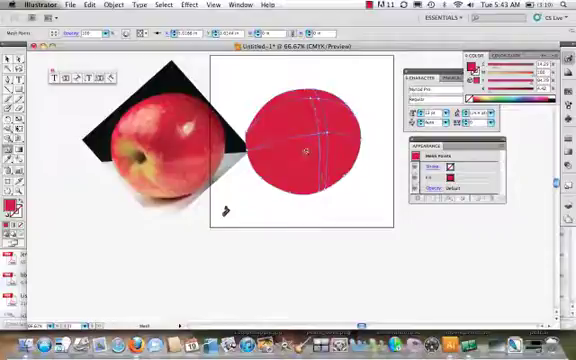
left_click(292, 145)
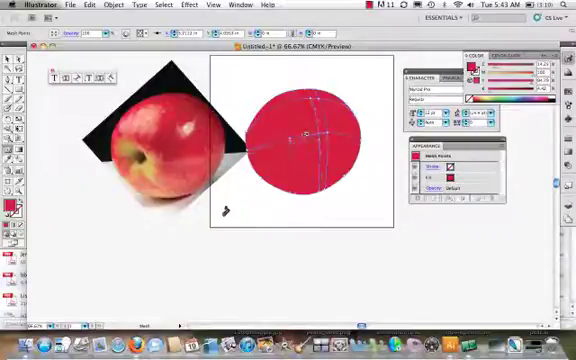
left_click(304, 135)
left_click(302, 122)
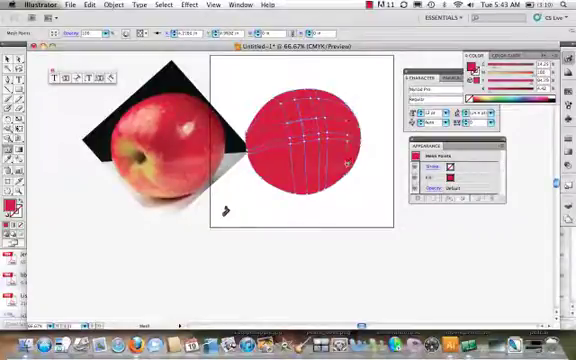
left_click(340, 165)
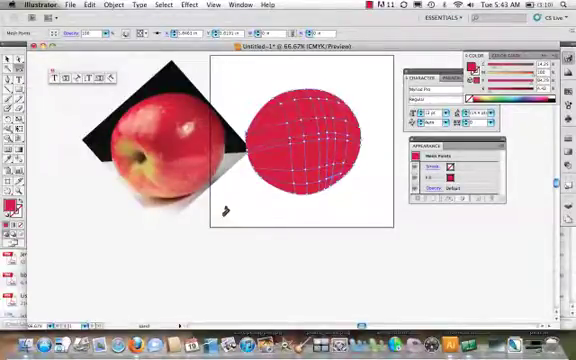
right_click(340, 118)
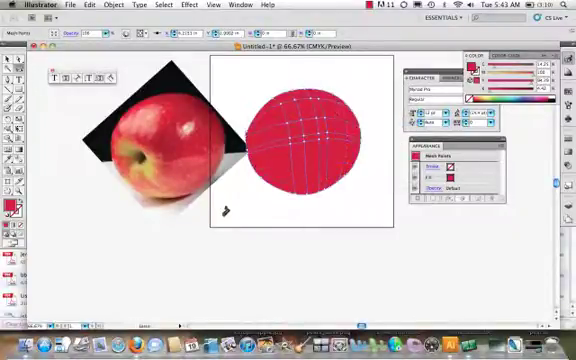
Undo the extra Add Mesh Point actions twice and return to the Selection tool
left_click(90, 5)
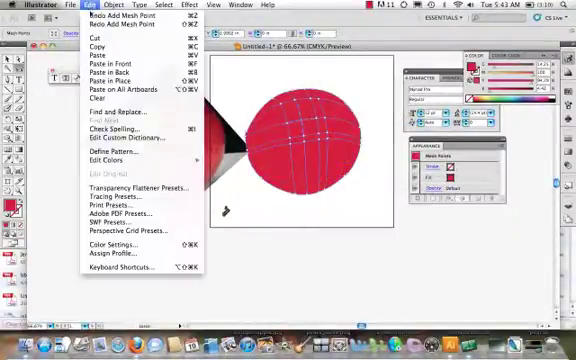
left_click(121, 24)
left_click(90, 5)
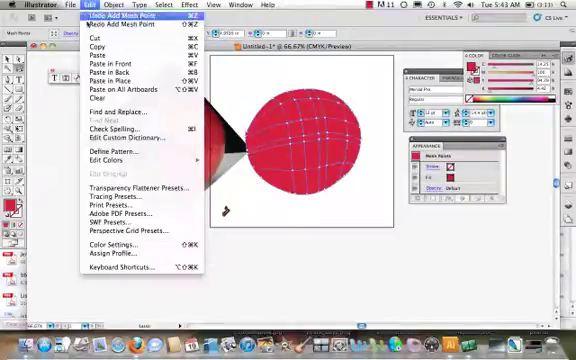
left_click(120, 16)
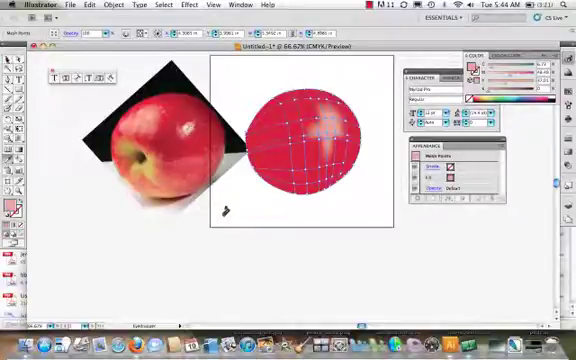
left_click(18, 58)
Preview the shading, reselect the mesh circle and pick a mesh point in the highlight area
left_click(135, 65)
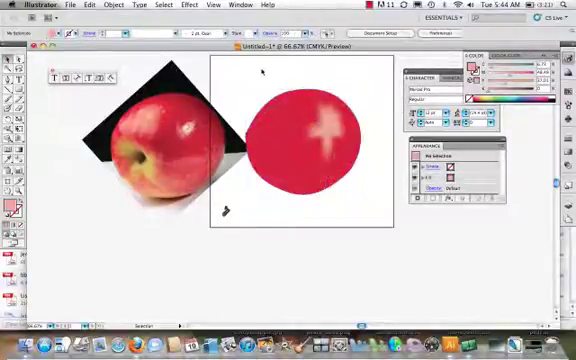
left_click(328, 117)
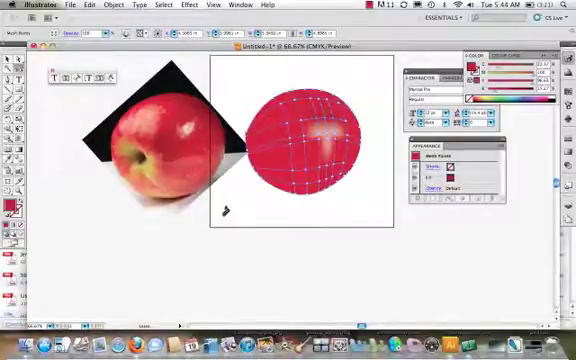
left_click(325, 130)
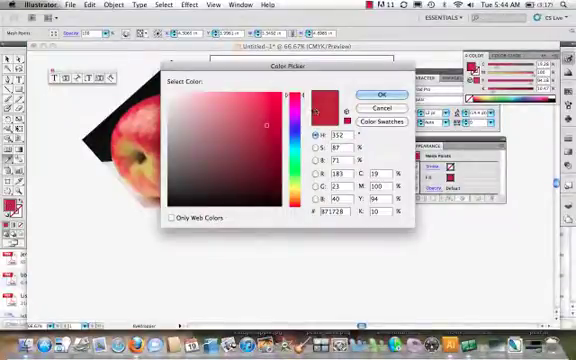
Shade the highlight mesh point a deeper red, preview it deselected, then reselect the circle
mouse_move(266, 127)
left_mouse_down()
mouse_move(249, 132)
mouse_move(241, 127)
left_mouse_up()
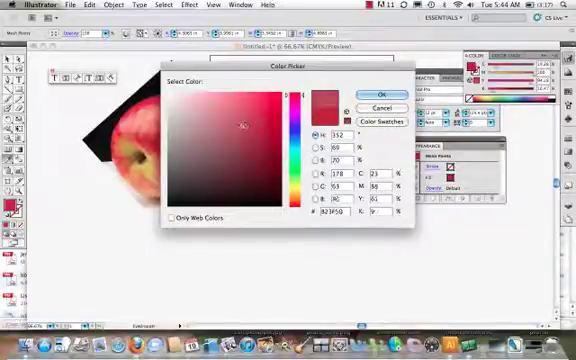
left_click(383, 95)
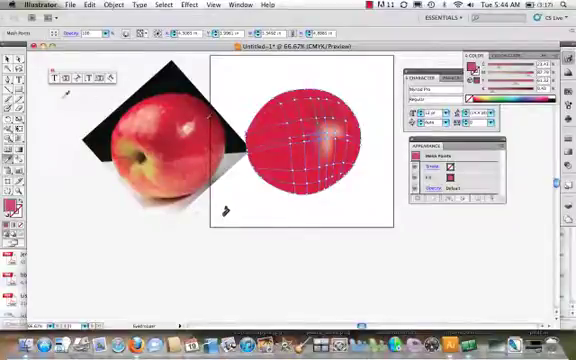
key("v")
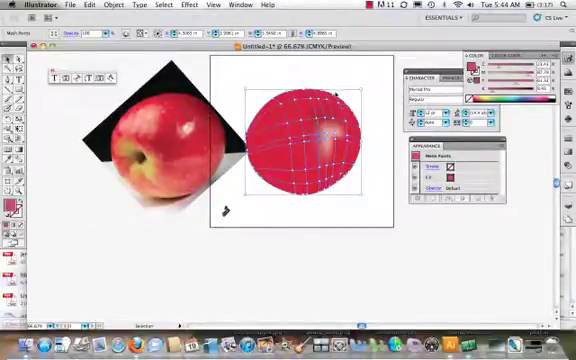
left_click(370, 155)
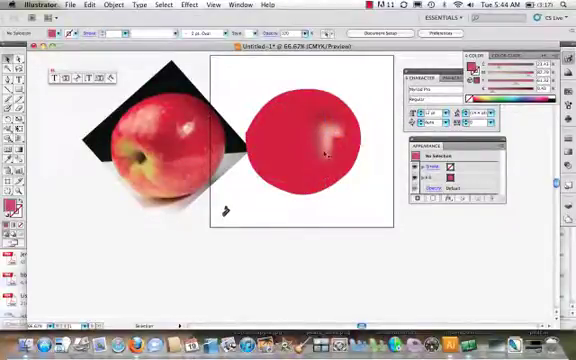
left_click(325, 152)
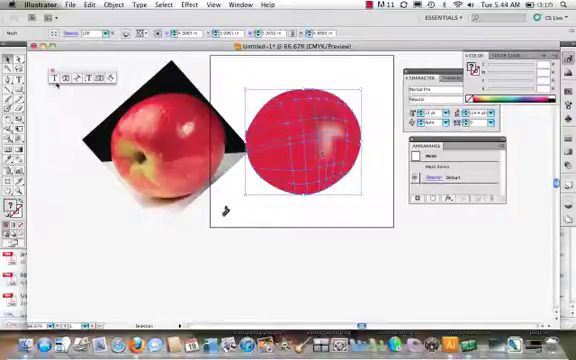
Give a mesh point near the highlight a lighter, pinker red fill from the Color Picker
key("u")
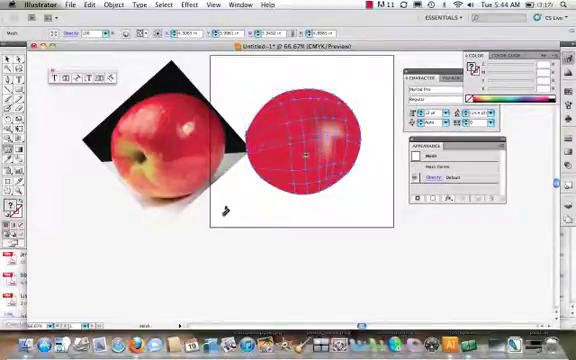
left_click(305, 155)
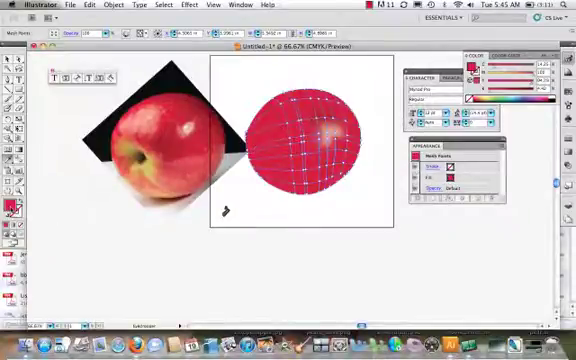
double_click(10, 206)
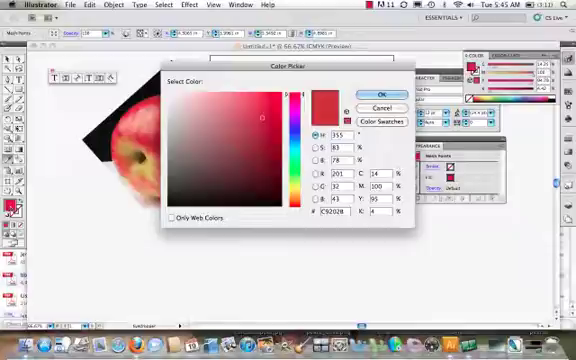
left_click(240, 110)
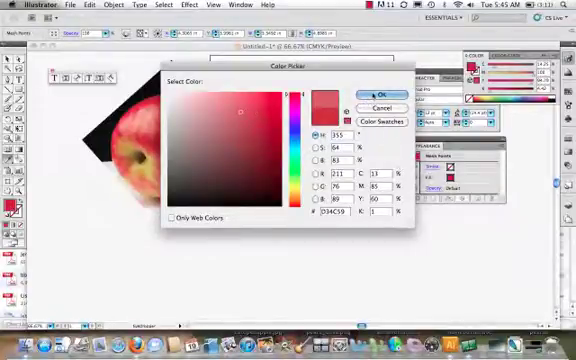
left_click(380, 94)
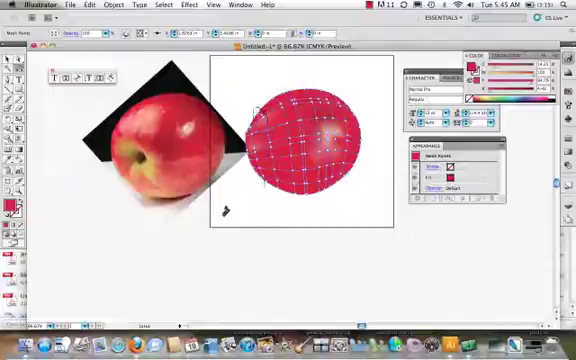
Select mesh points on the apple's left side, then select every point of the mesh
left_click_drag(258, 112, 282, 204)
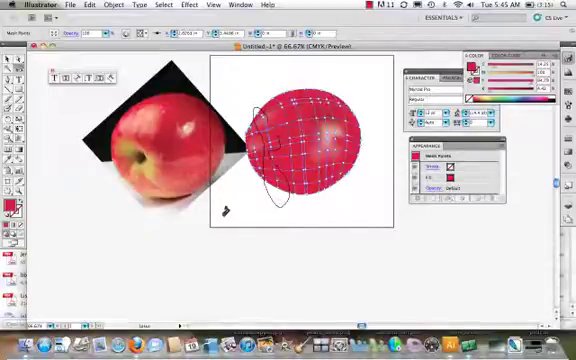
key("ctrl+z")
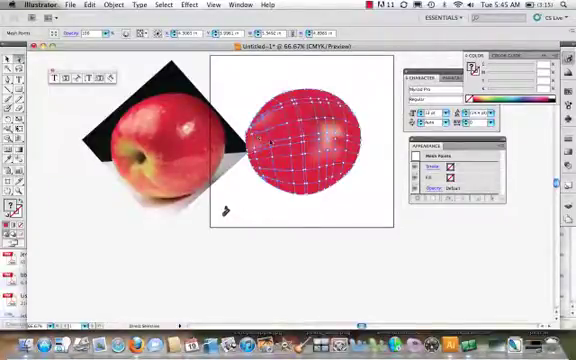
left_click(270, 145)
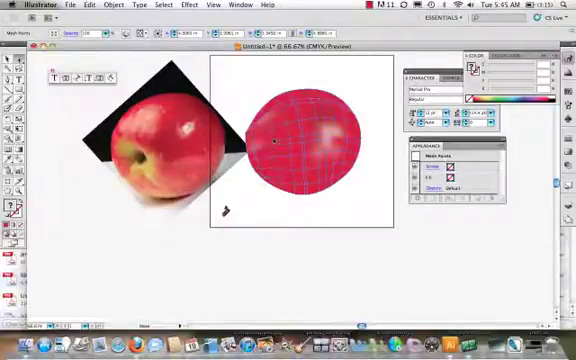
key("ctrl+a")
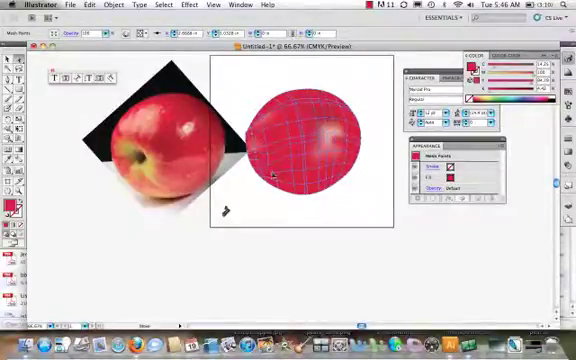
key("super+a")
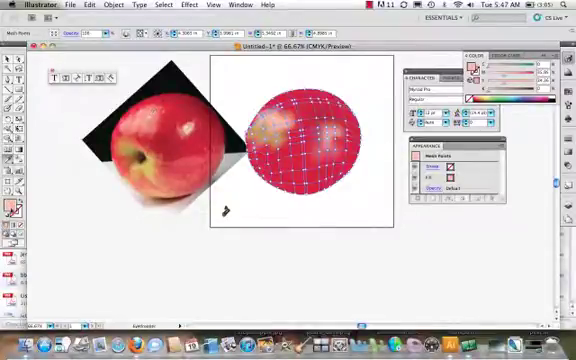
Set the selected mesh points' fill to a lighter peach tone, then select everything on the artboard
double_click(14, 205)
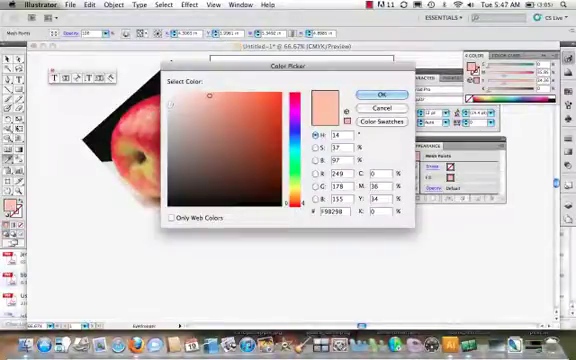
left_click_drag(209, 96, 216, 101)
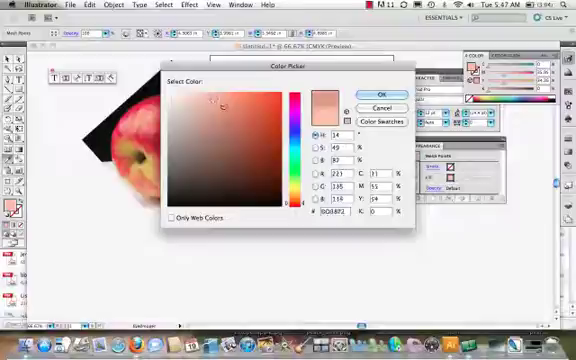
left_click(380, 95)
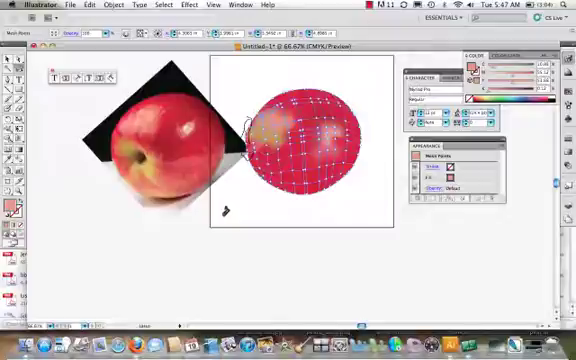
key("super+a")
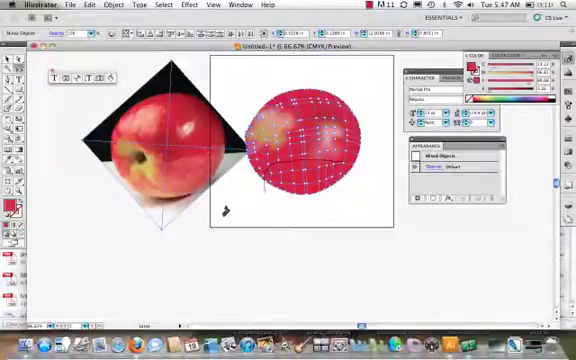
Undo the last change and apply a pinkish red shade to the mesh points
key("super+z")
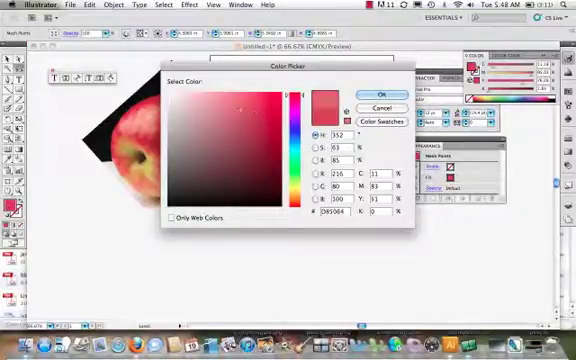
left_click_drag(243, 110, 231, 103)
mouse_move(283, 66)
left_mouse_down()
mouse_move(255, 192)
mouse_move(402, 121)
left_mouse_up()
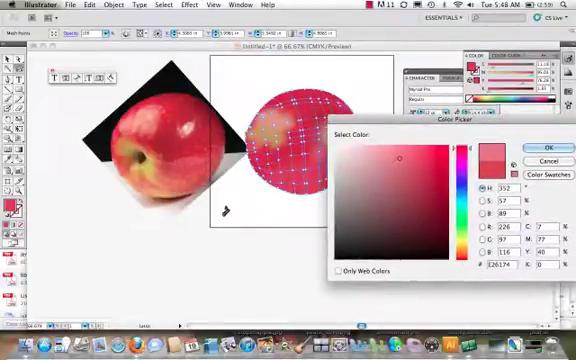
left_click(398, 168)
left_click(549, 148)
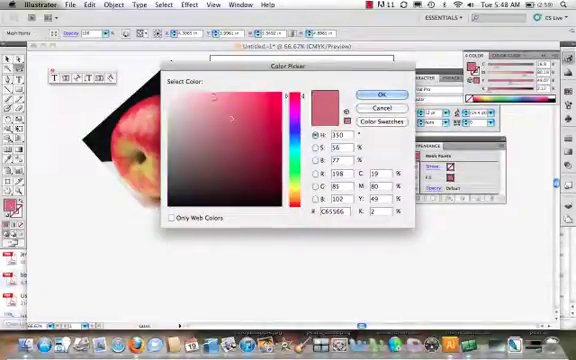
Apply a paler pink to the right-side mesh points and deselect the apple
left_click(218, 103)
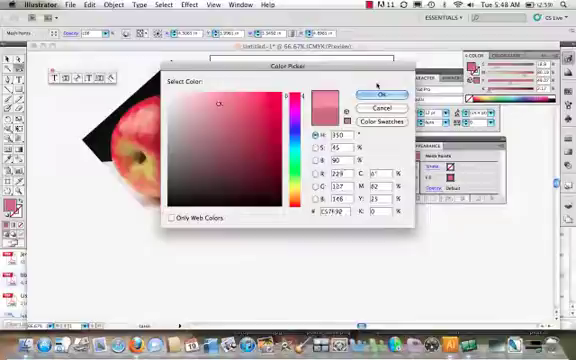
left_click(381, 94)
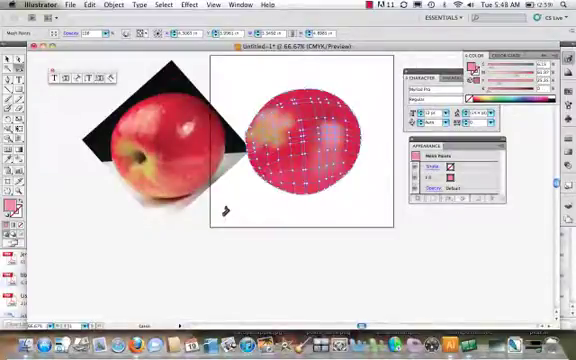
left_click(50, 265)
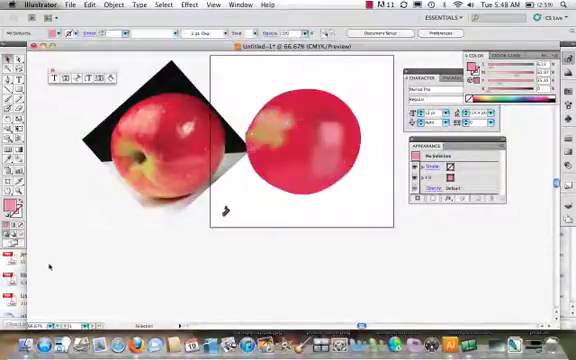
left_click(310, 125)
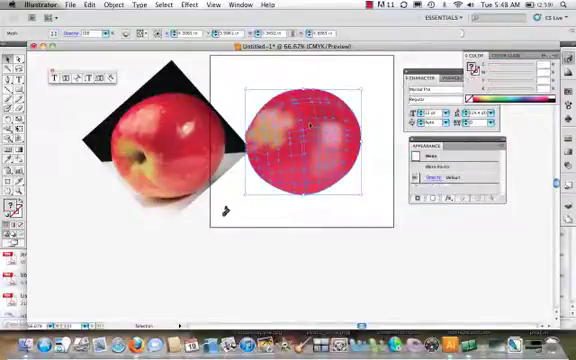
left_click(306, 252)
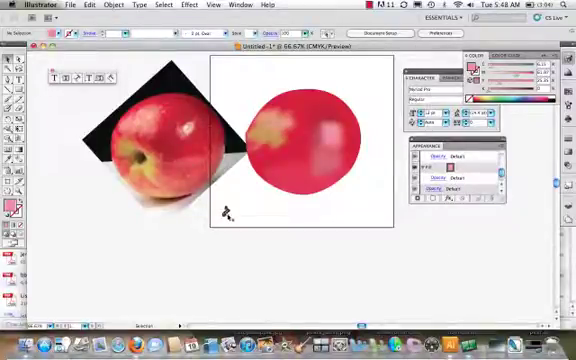
left_click(226, 210)
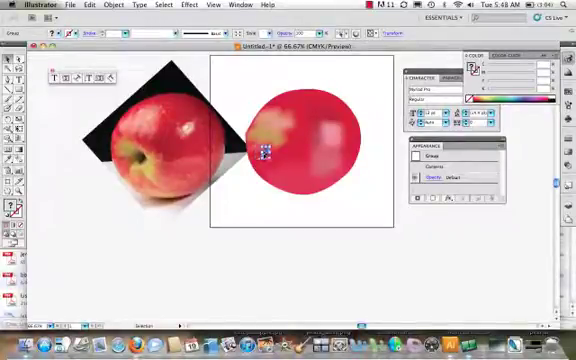
left_click(258, 187)
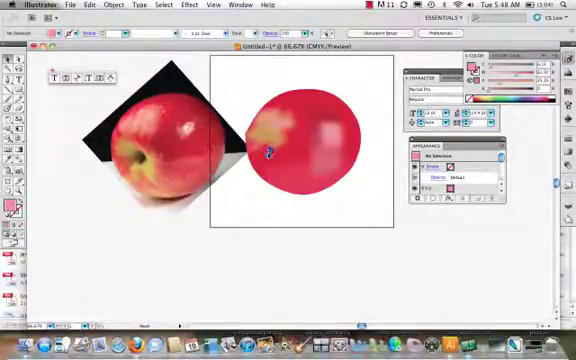
left_click(268, 153)
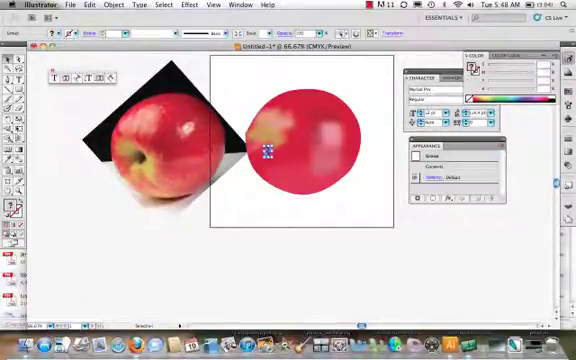
Show the Layers panel from the Window menu and dock it with the other panels
left_click(240, 5)
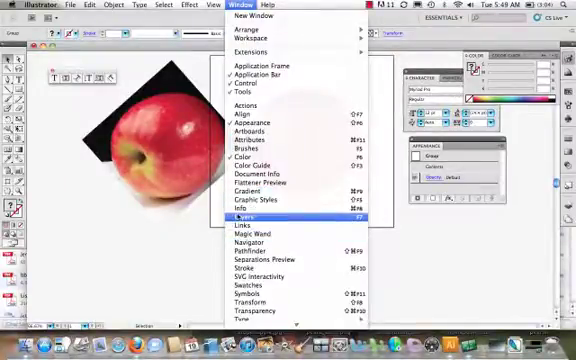
left_click(245, 216)
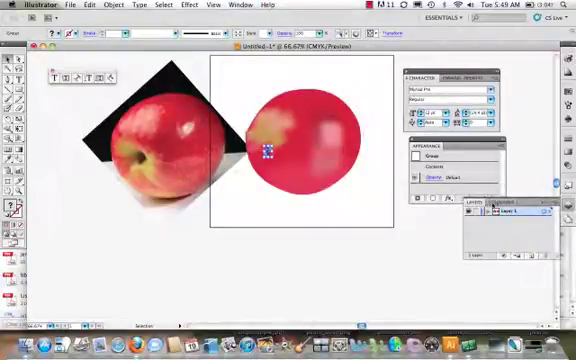
left_click_drag(473, 205, 455, 145)
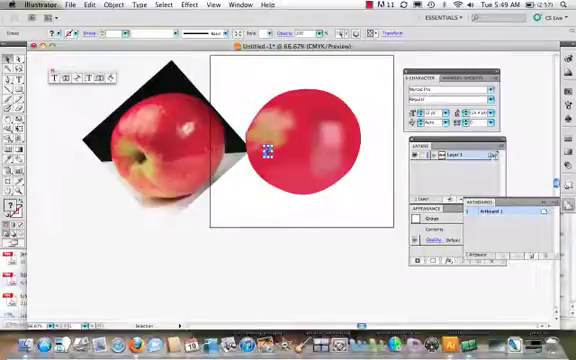
Review Layer 1's options, then create a new empty layer above it
double_click(483, 156)
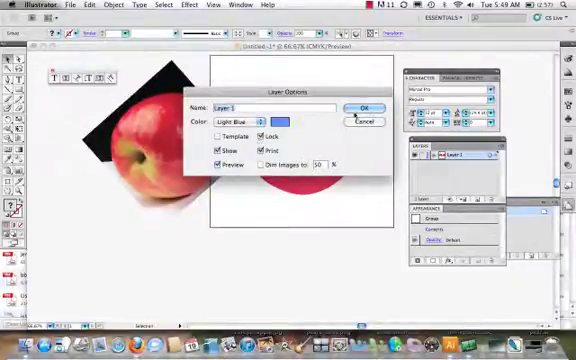
left_click(363, 108)
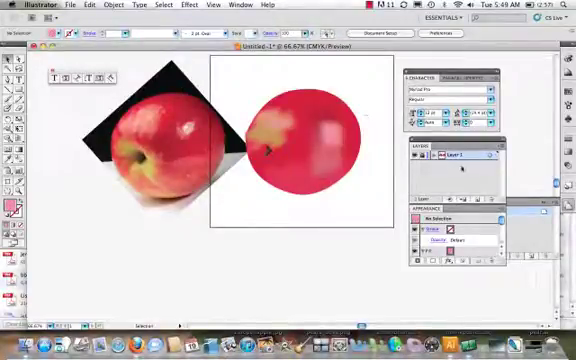
left_click(476, 199)
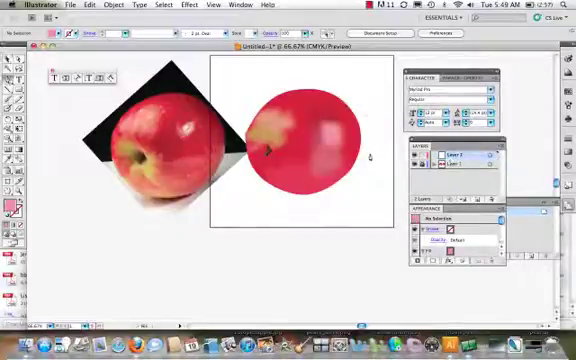
Pen a small highlight path on the apple's upper middle and fill it pale cream
left_click(318, 132)
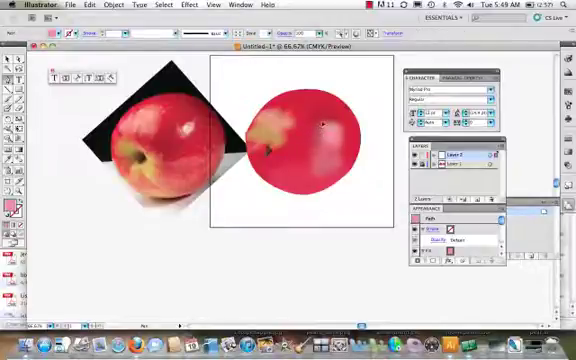
left_click(330, 133)
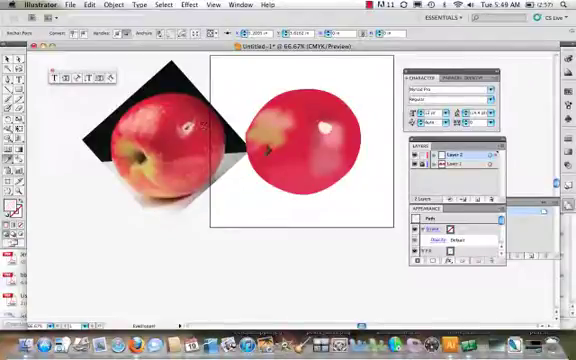
double_click(12, 207)
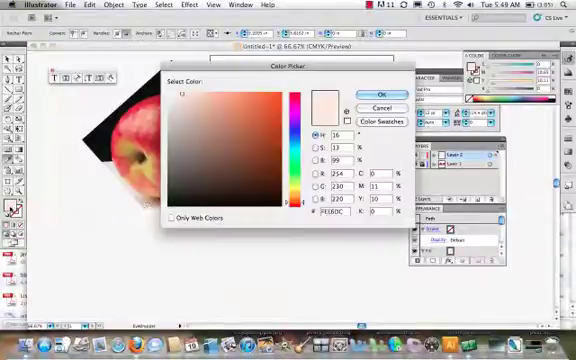
left_click(188, 104)
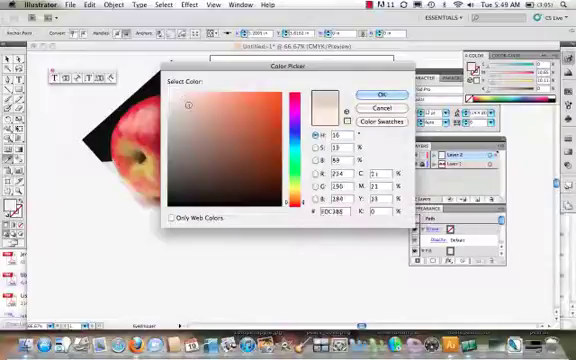
left_click(381, 93)
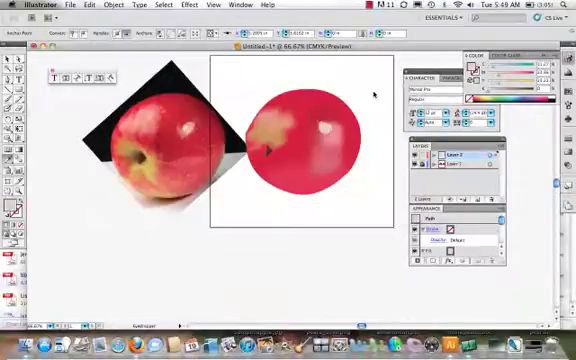
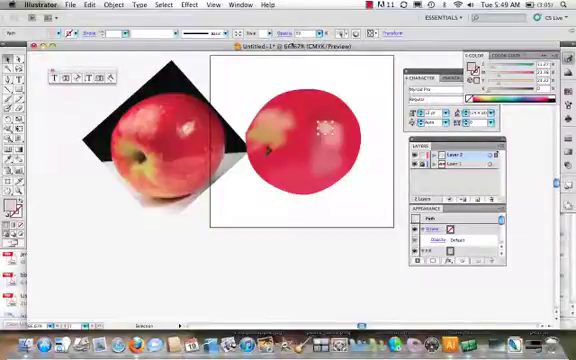
Select the patch shape near the stem and sample the photo's yellow into its fill
left_click(86, 60)
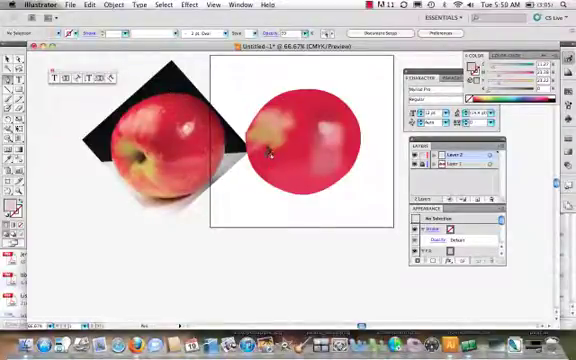
left_click(268, 151)
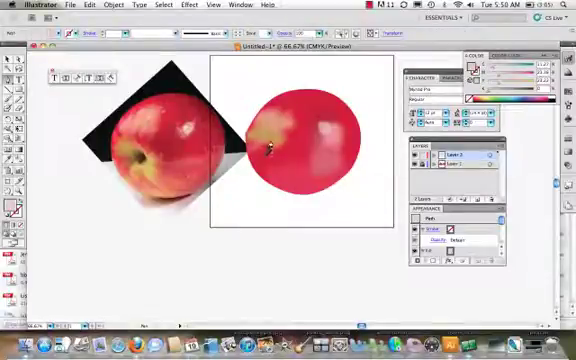
left_click(268, 150)
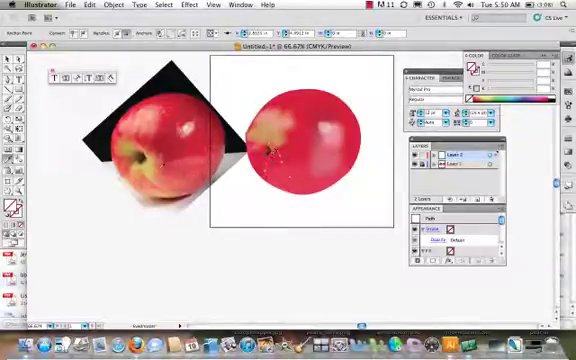
left_click(153, 163)
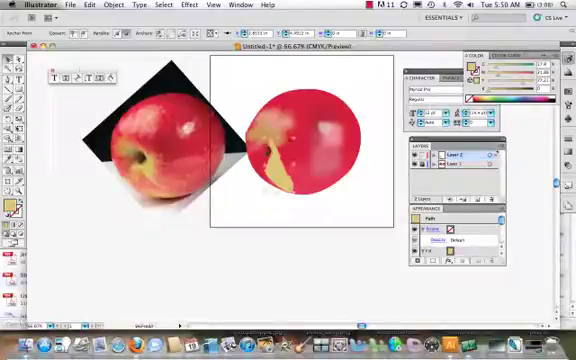
Check the yellow patch with the Selection tool, then deselect it
key("v")
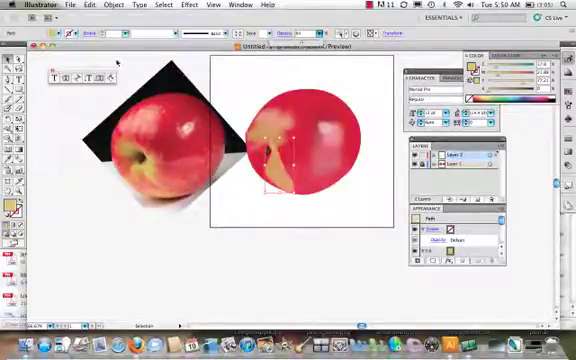
left_click(48, 122)
left_click(281, 152)
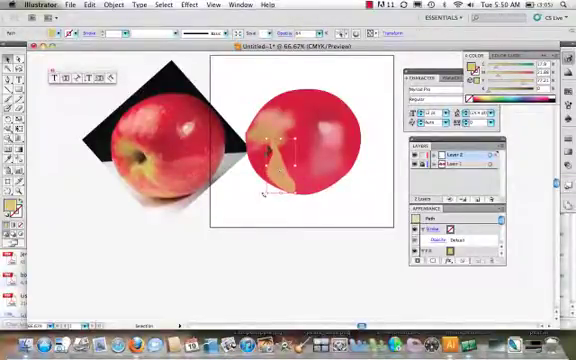
left_click(252, 196)
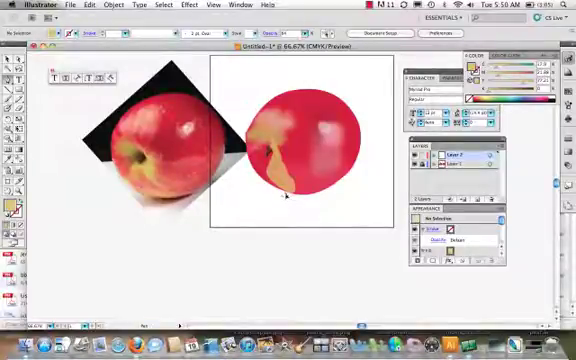
left_click(12, 103)
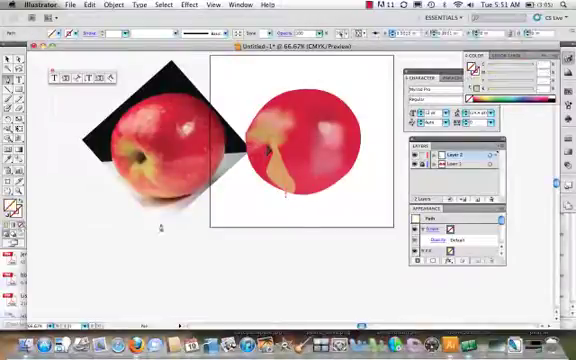
left_click_drag(288, 196, 312, 206)
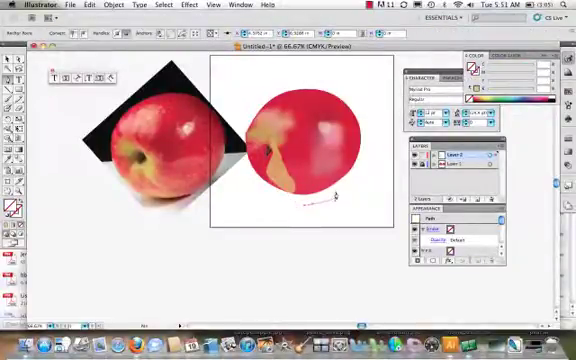
left_click(334, 192)
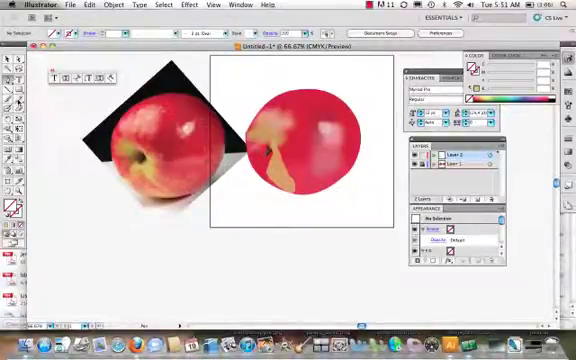
left_click(19, 100)
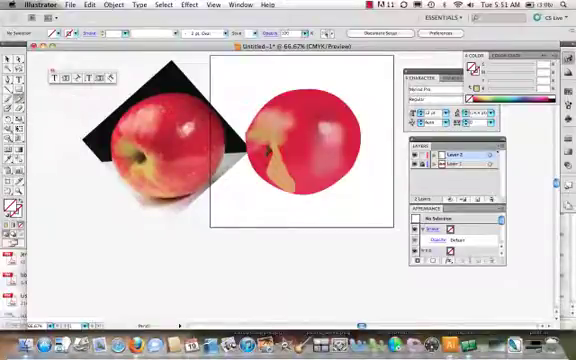